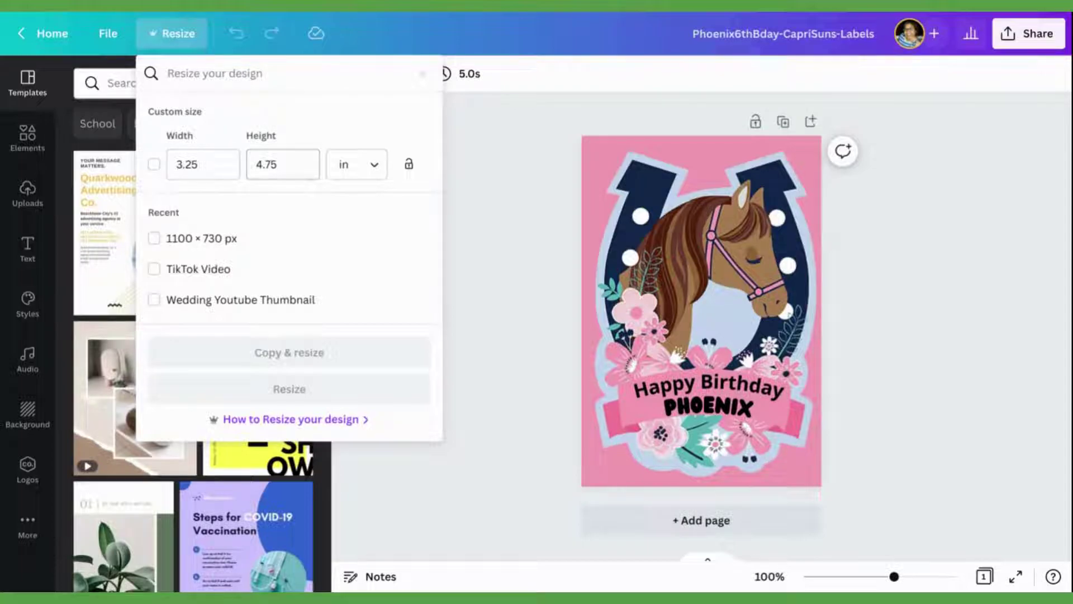
# Step: Check the custom width and height of the label design in the resize settings
pyautogui.click(508, 224)
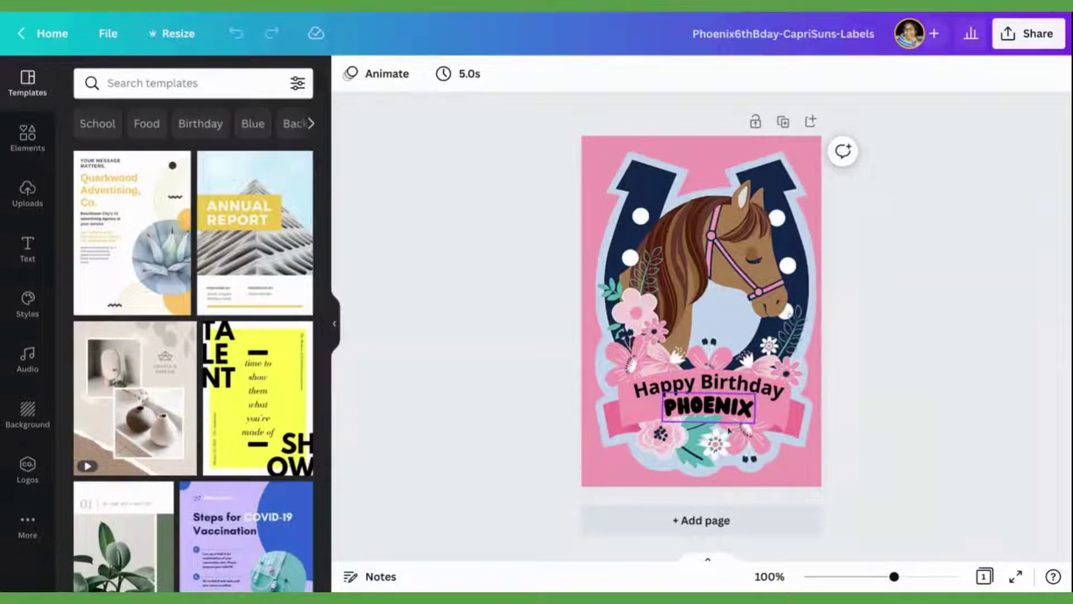
pyautogui.click(171, 33)
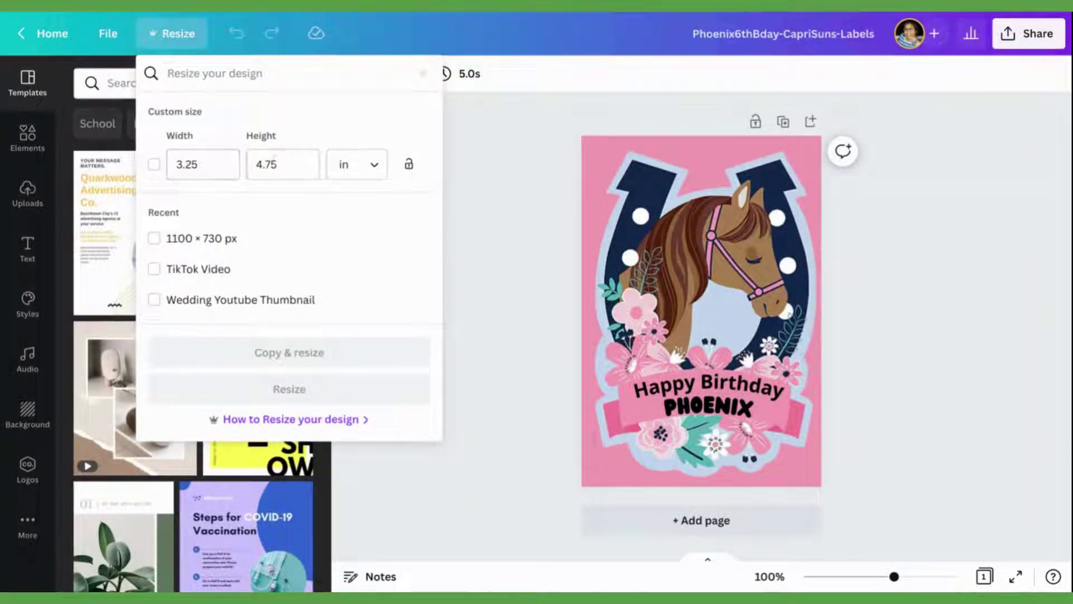
pyautogui.click(511, 203)
pyautogui.click(29, 136)
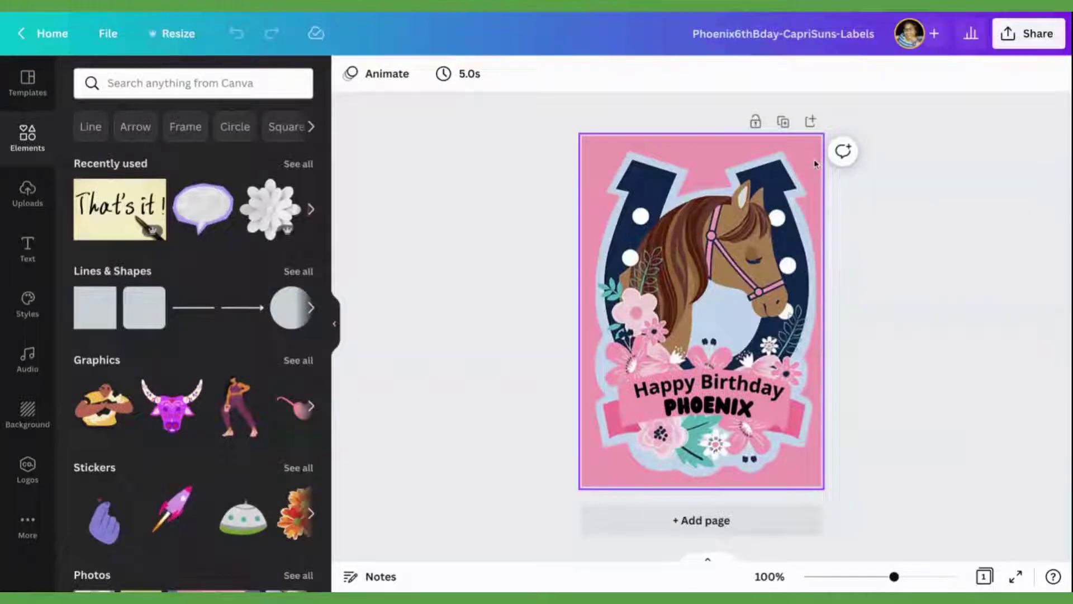
# Step: Download the label design as a PNG file
pyautogui.click(1010, 36)
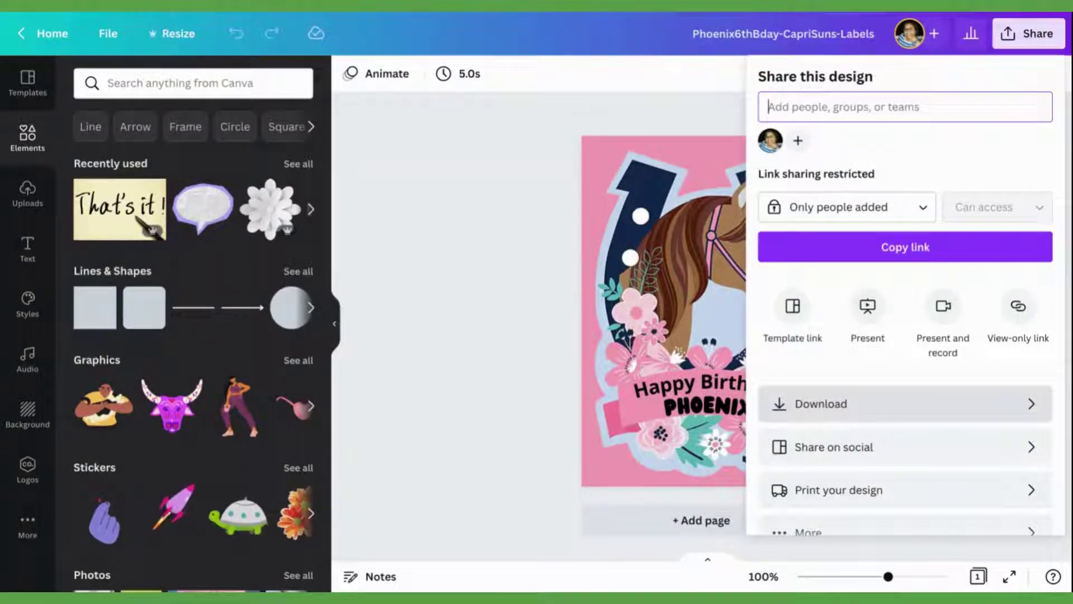
pyautogui.click(838, 404)
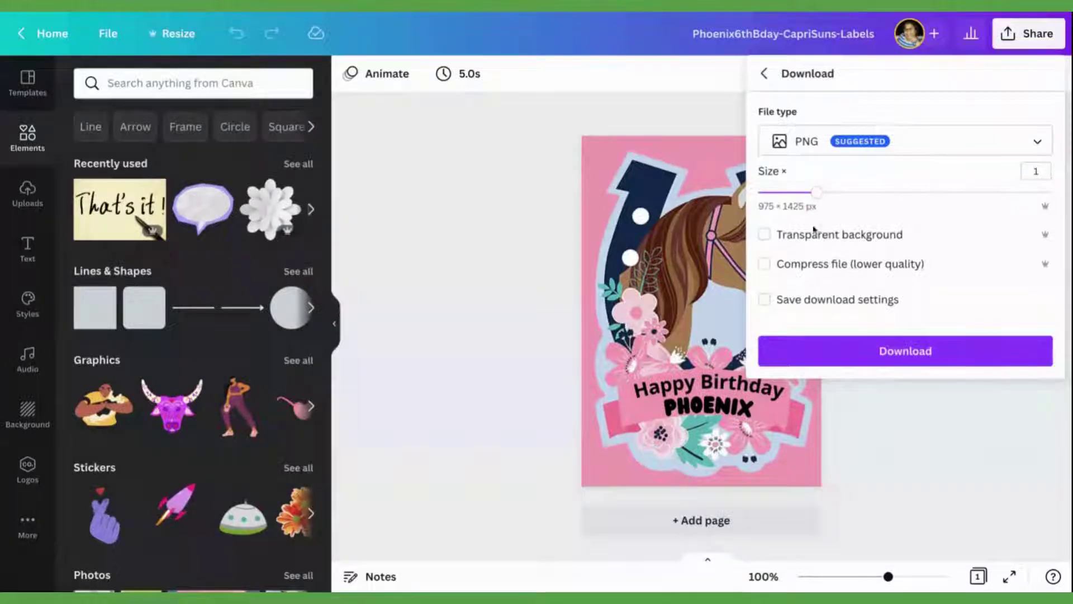
pyautogui.click(836, 349)
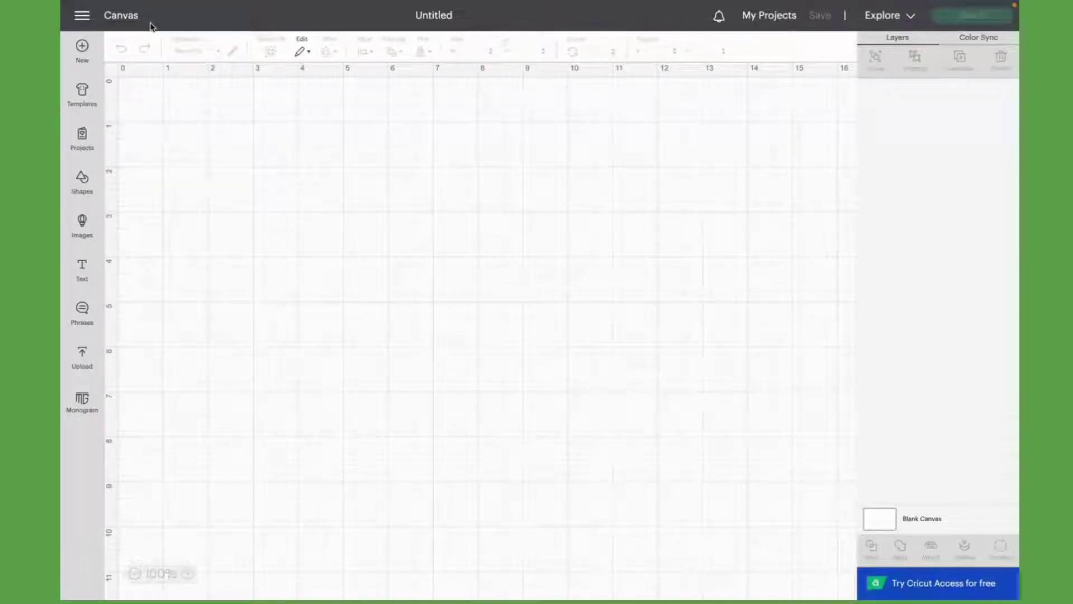
# Step: Switch to Cricut Design Space and upload CapriSunLabel.png from the Downloads folder
pyautogui.click(79, 364)
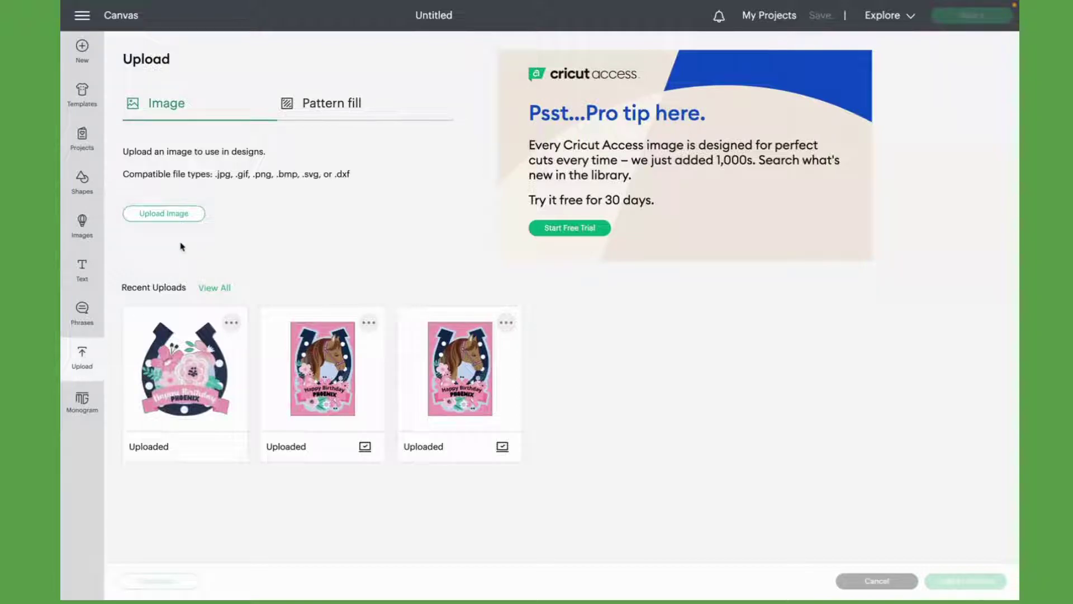
pyautogui.click(176, 218)
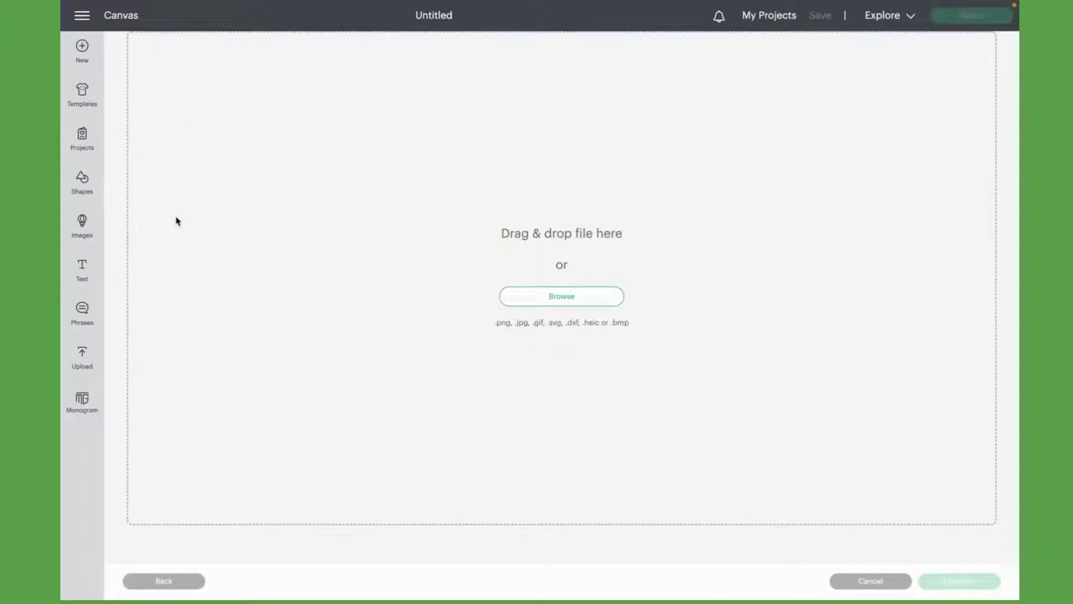
pyautogui.click(561, 303)
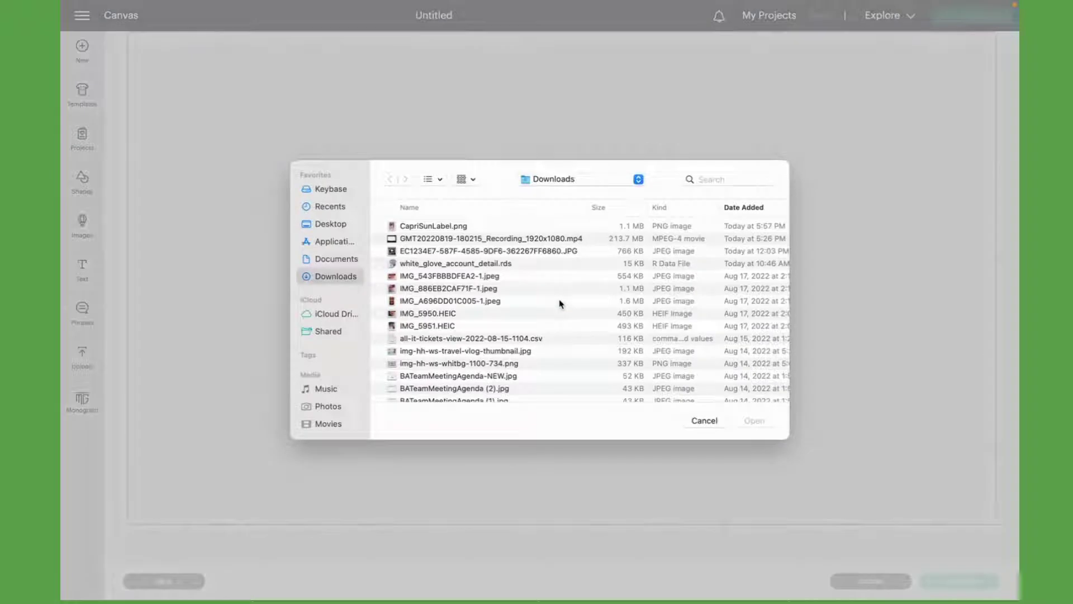
pyautogui.click(455, 225)
pyautogui.click(754, 421)
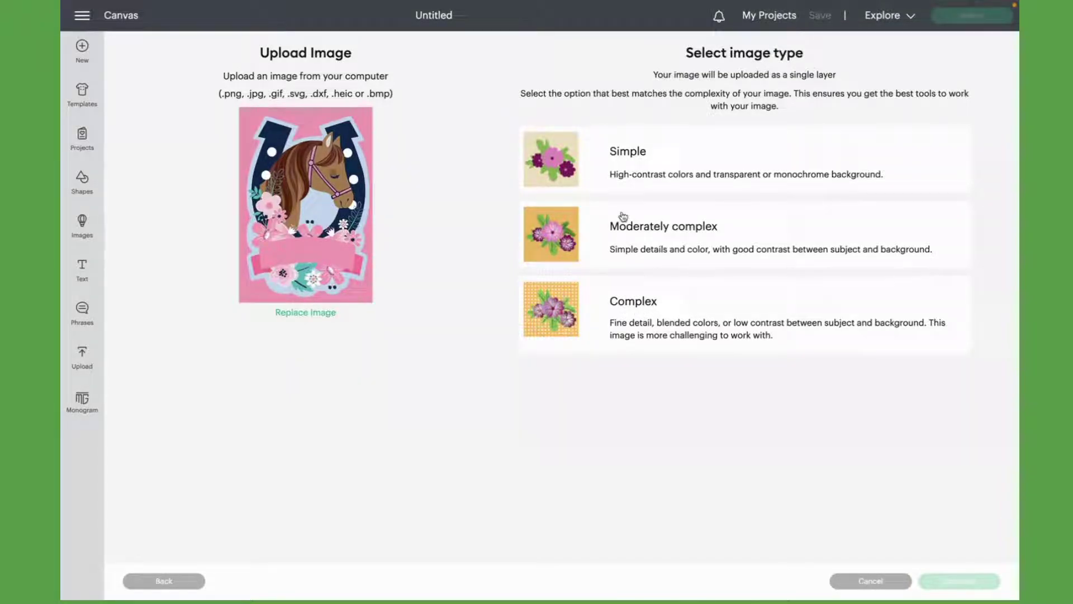
# Step: Set the image type to Complex and apply the image without removing its background
pyautogui.click(625, 159)
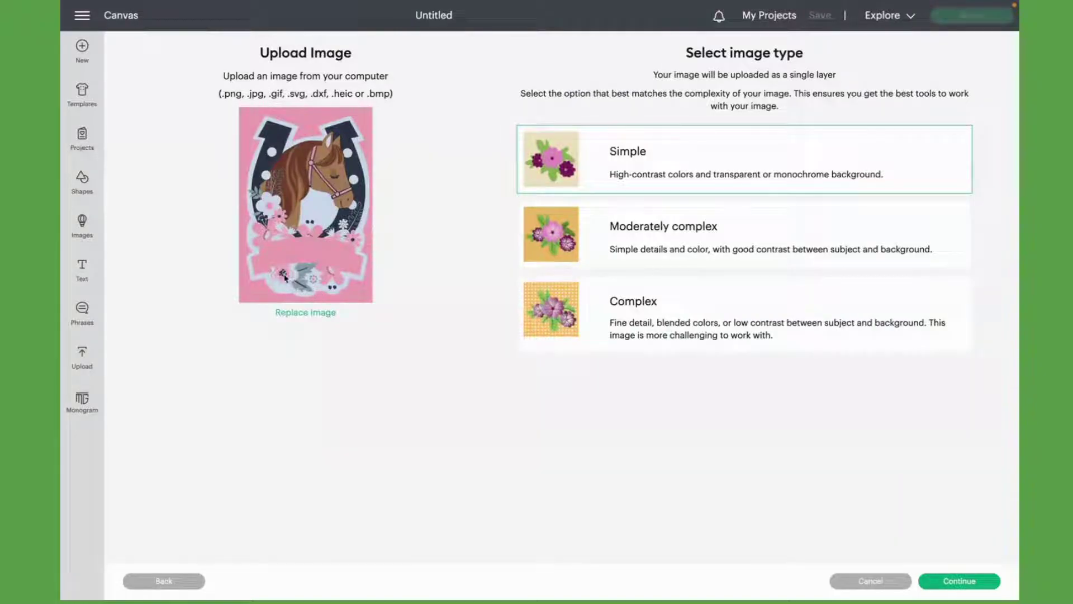
pyautogui.click(597, 232)
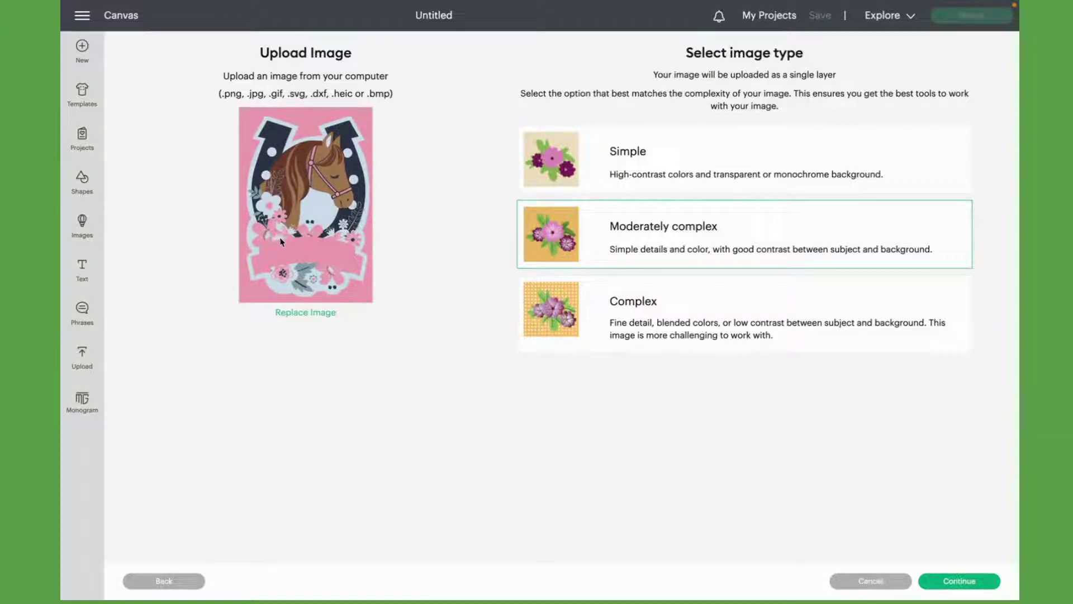
pyautogui.click(622, 317)
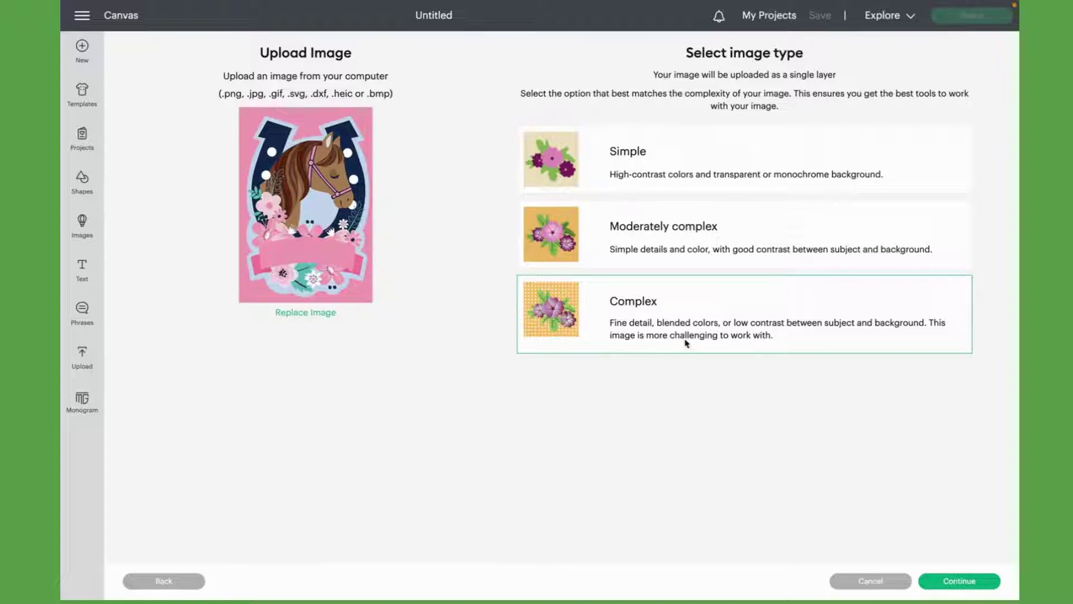
pyautogui.click(943, 586)
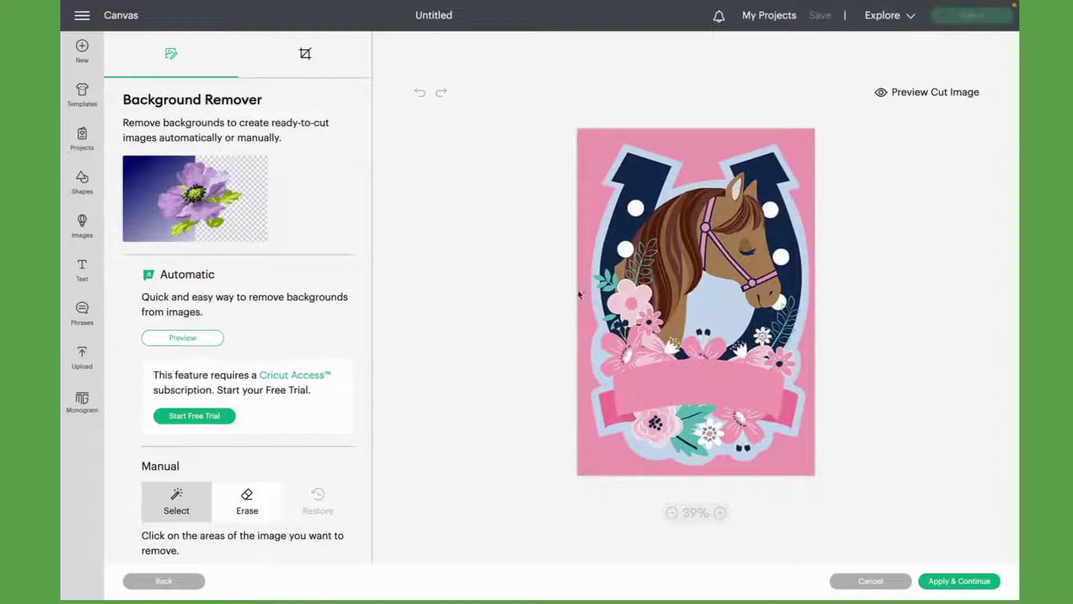
pyautogui.click(951, 581)
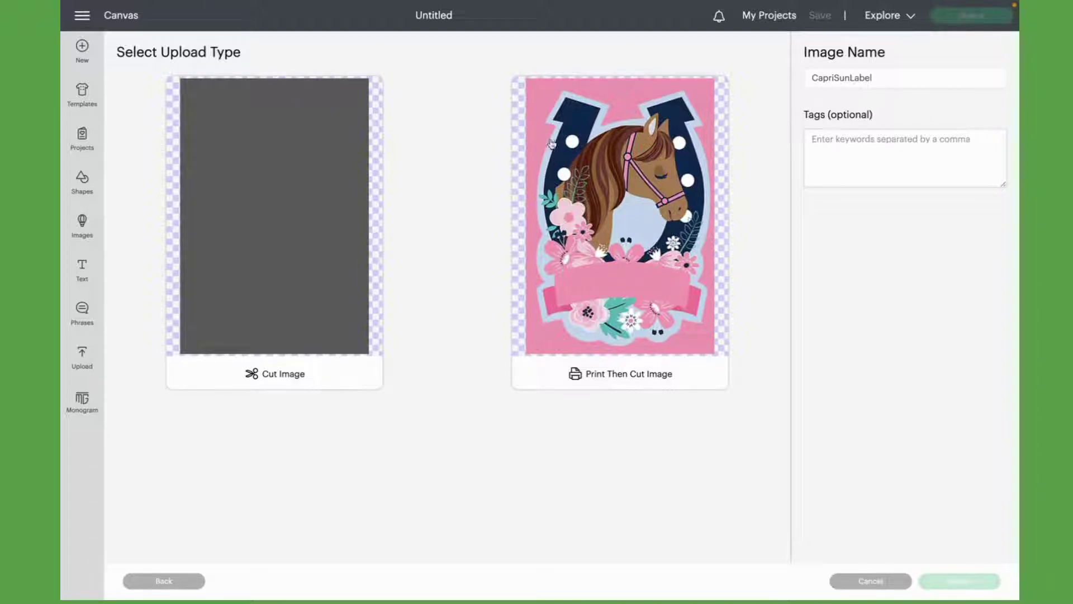
# Step: Upload the label as a Print Then Cut image and add it to the canvas
pyautogui.click(642, 257)
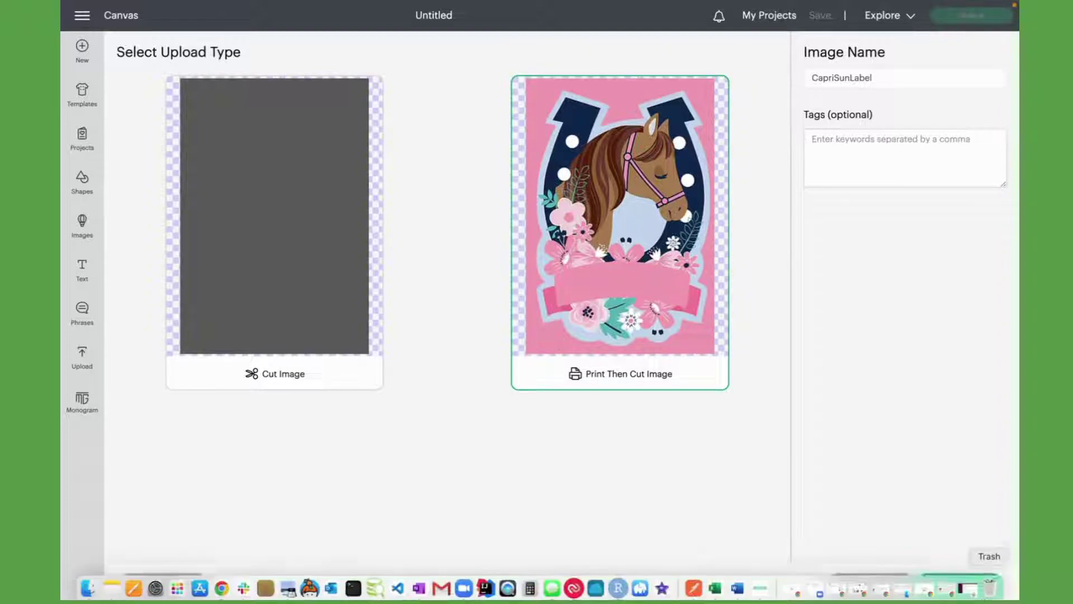
pyautogui.click(960, 582)
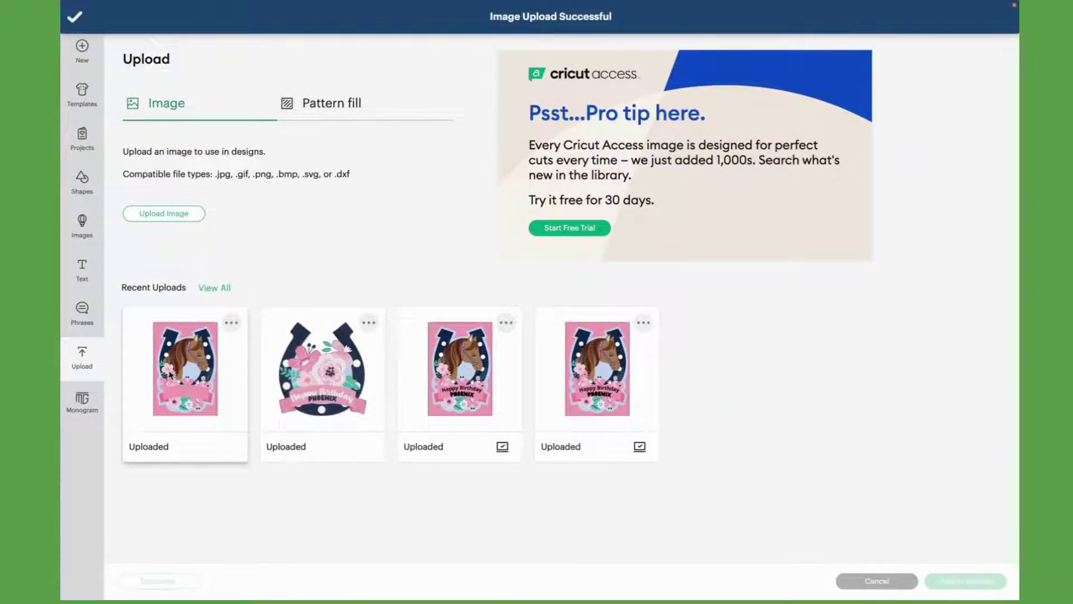
pyautogui.click(204, 369)
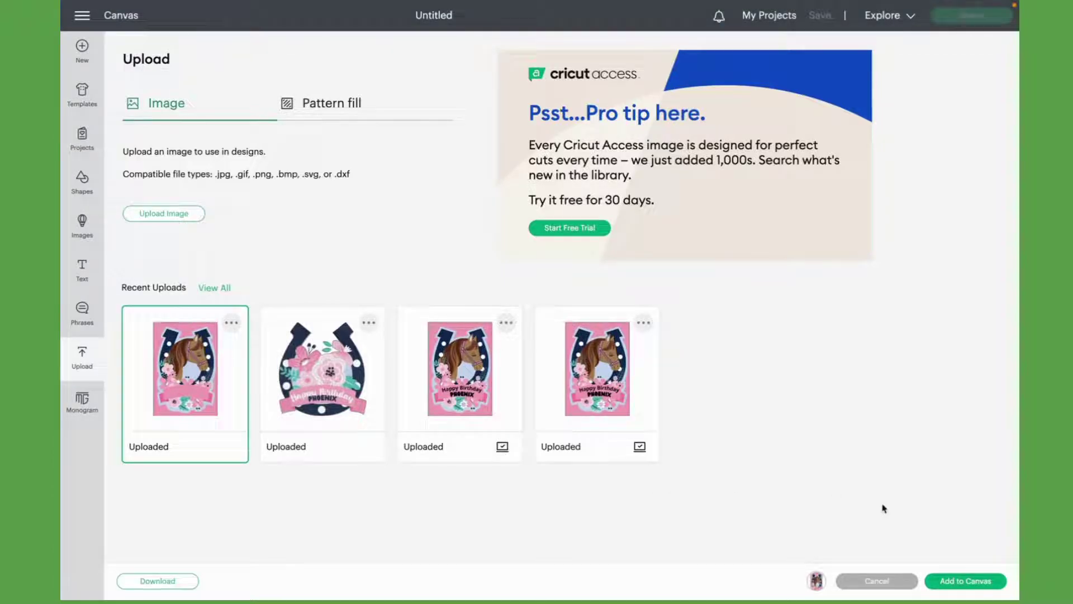
pyautogui.click(973, 582)
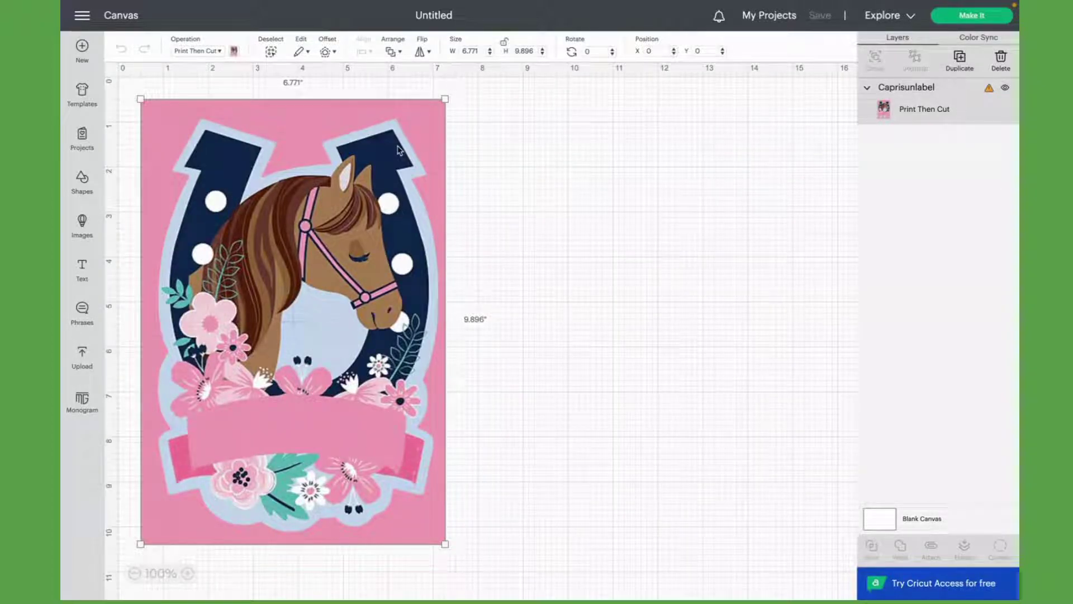
# Step: Resize the label to 3.5 inches wide and 5 inches high, and lock its proportions
pyautogui.click(481, 51)
pyautogui.moveTo(481, 51); pyautogui.dragTo(439, 53)
pyautogui.write('3.5')
pyautogui.press('Tab')
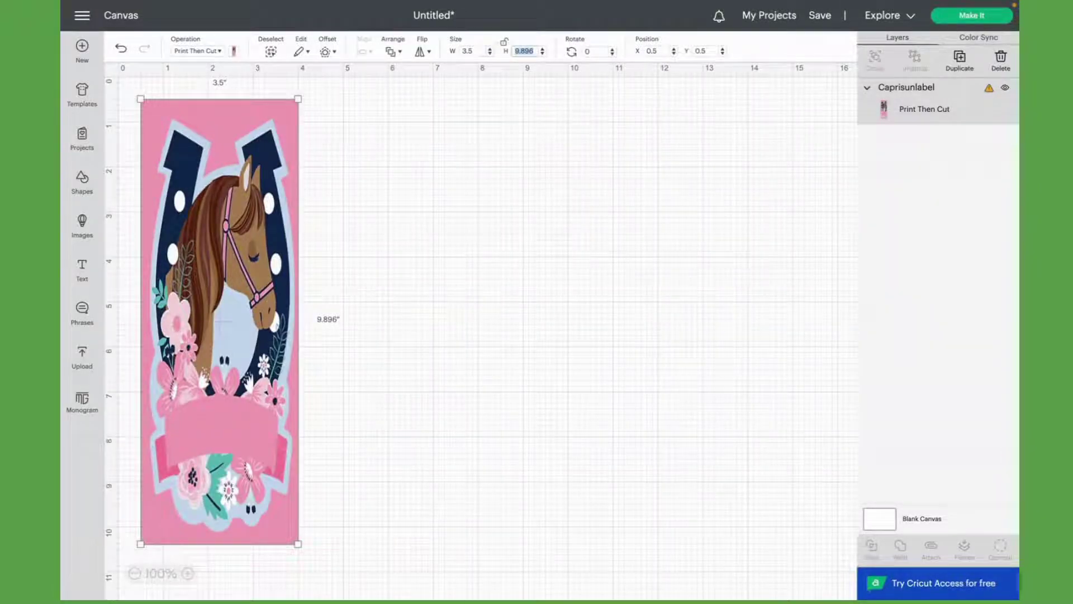
pyautogui.write('4')
pyautogui.press('Tab')
pyautogui.click(527, 48)
pyautogui.press('BackSpace')
pyautogui.press('BackSpace')
pyautogui.press('BackSpace')
pyautogui.write('5')
pyautogui.press('Tab')
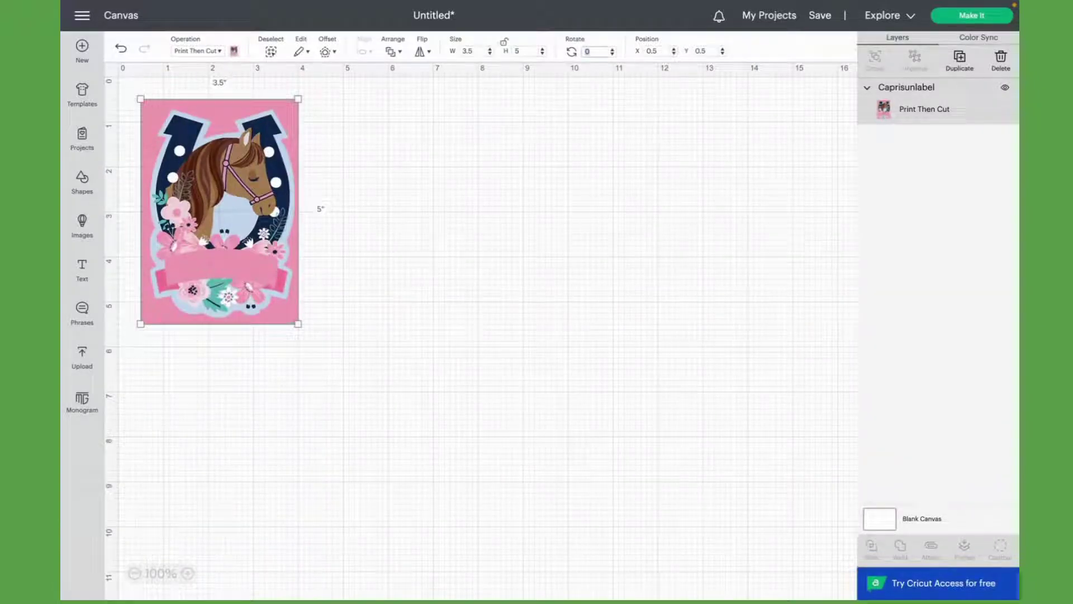
pyautogui.click(505, 44)
# Step: Insert a circle, shrink it to about 0.39 inch and place it near the label's top centre between the horseshoe ends
pyautogui.click(82, 181)
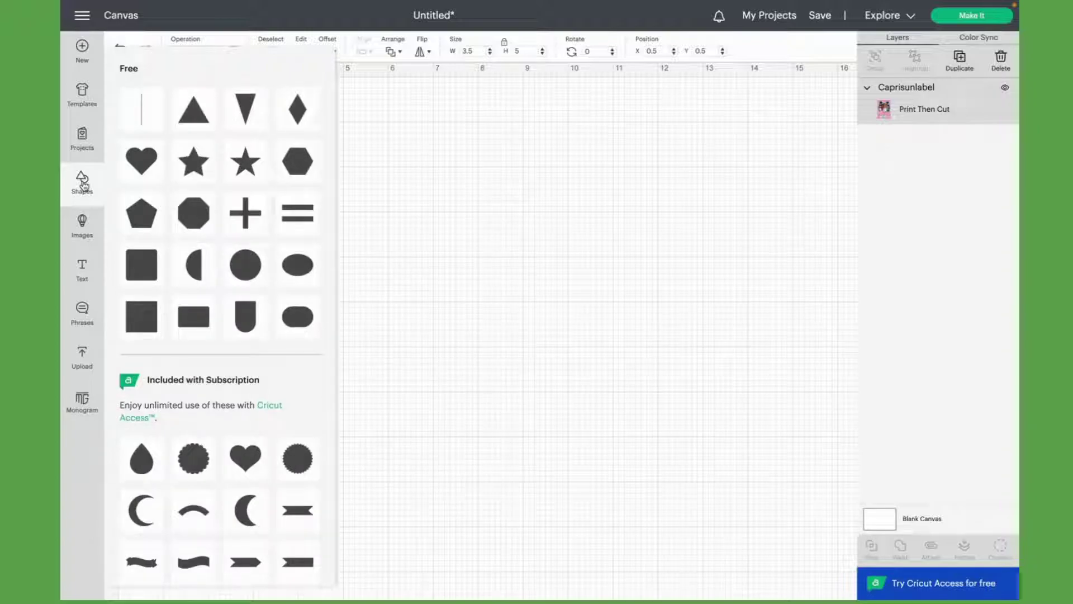
pyautogui.click(245, 264)
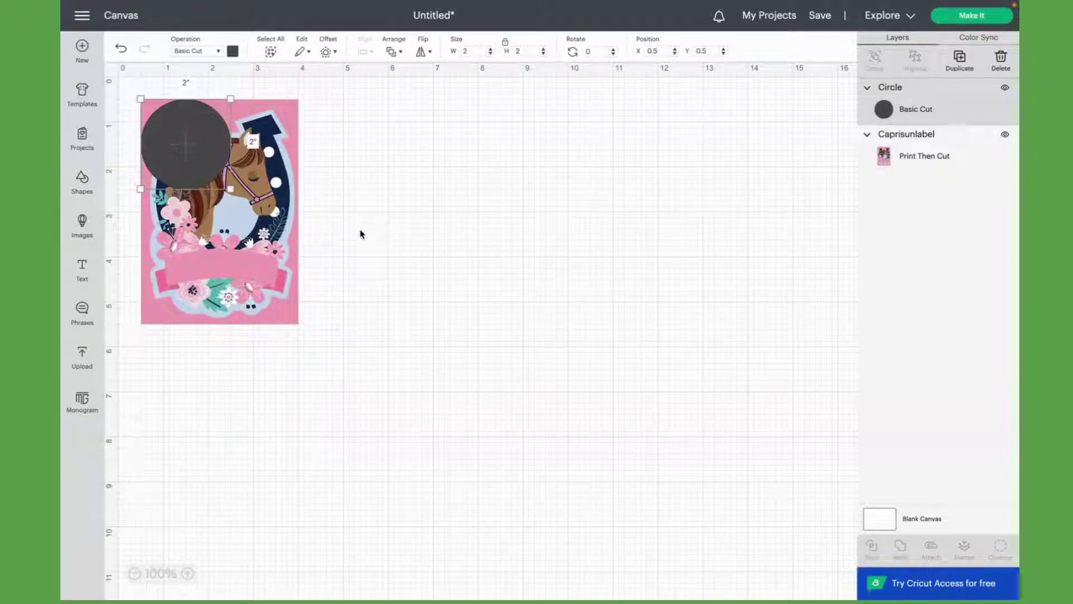
pyautogui.moveTo(231, 189); pyautogui.dragTo(224, 117)
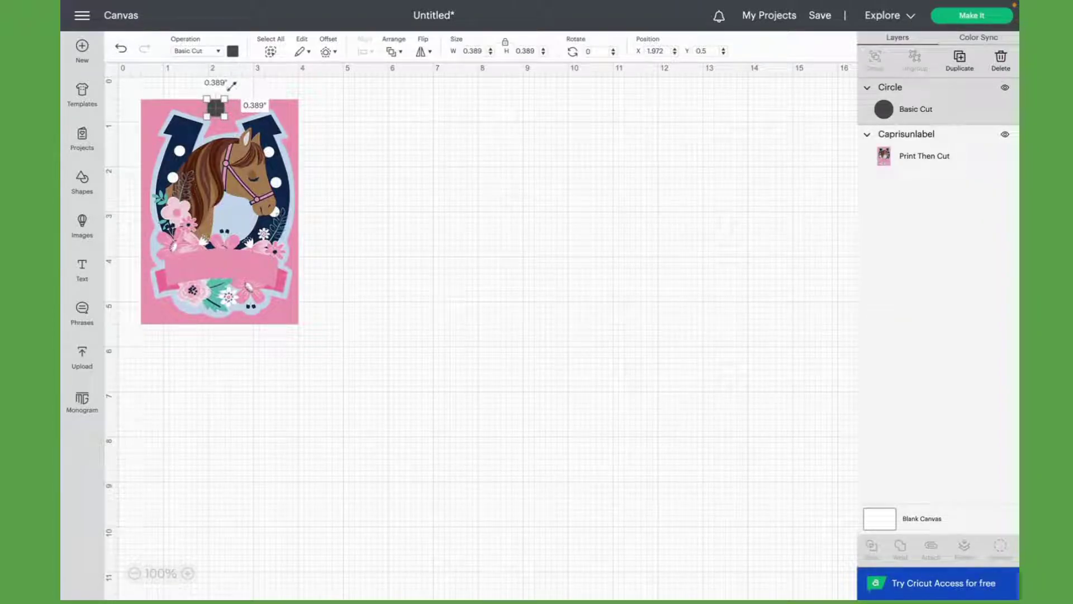
pyautogui.click(320, 107)
pyautogui.moveTo(216, 109); pyautogui.dragTo(220, 112)
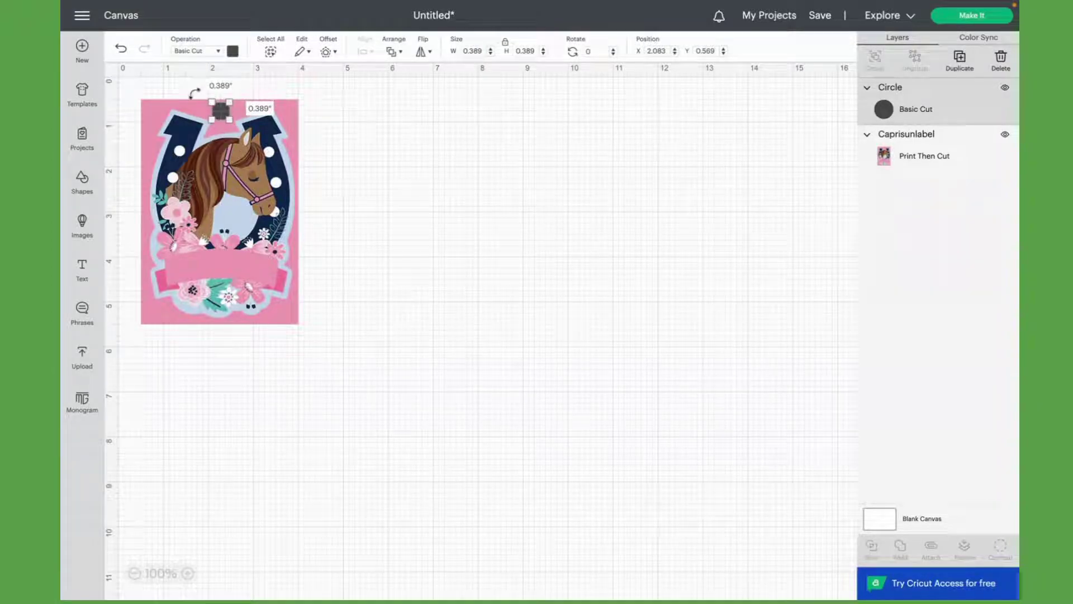
# Step: Center the circle horizontally on the label
pyautogui.click(189, 93)
pyautogui.moveTo(196, 79); pyautogui.dragTo(231, 114)
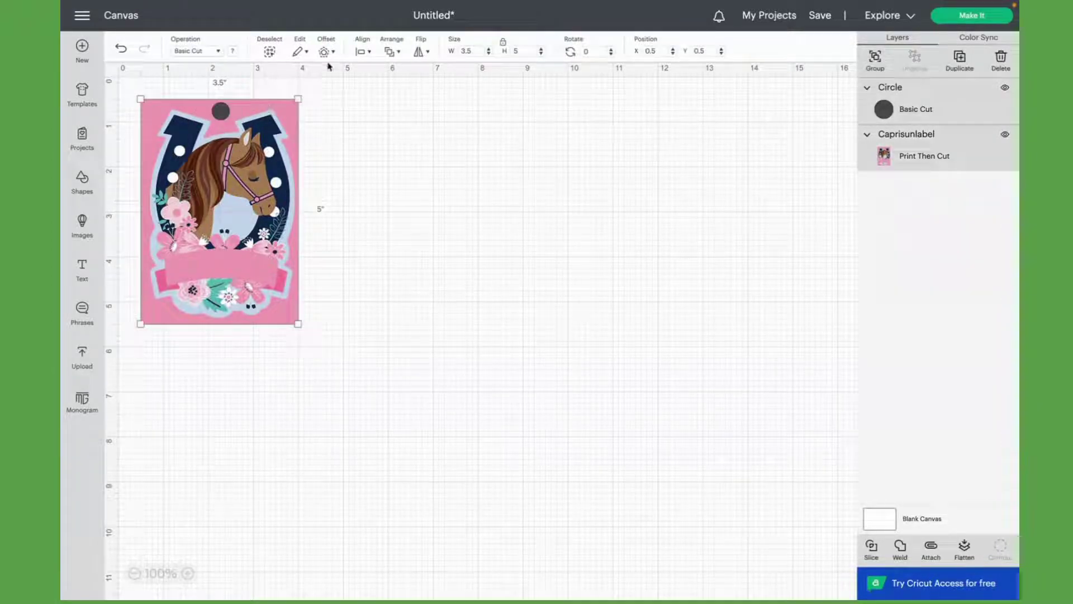
pyautogui.click(366, 56)
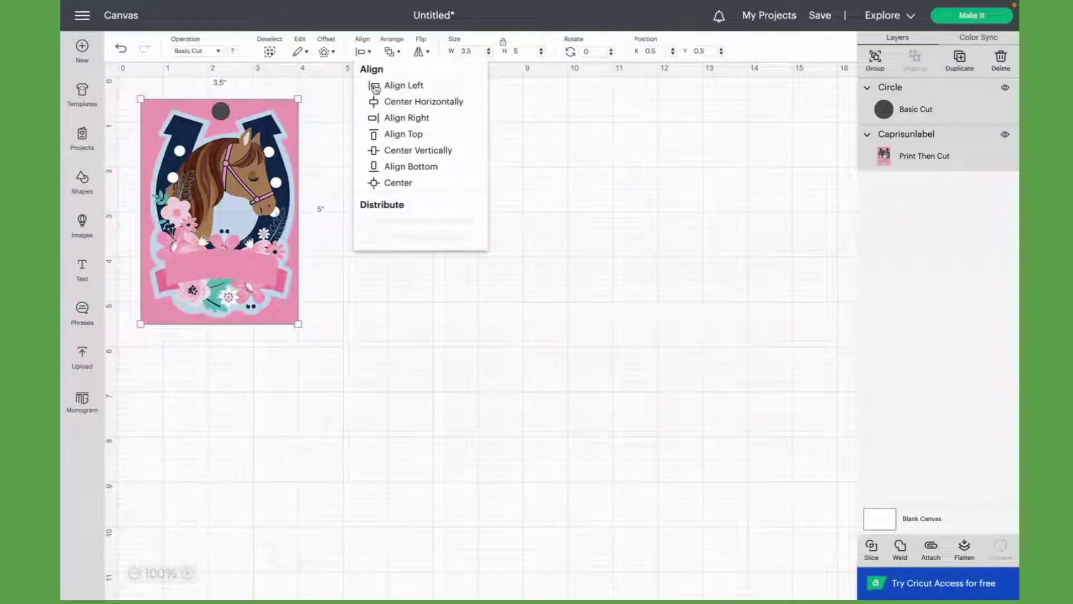
pyautogui.click(378, 102)
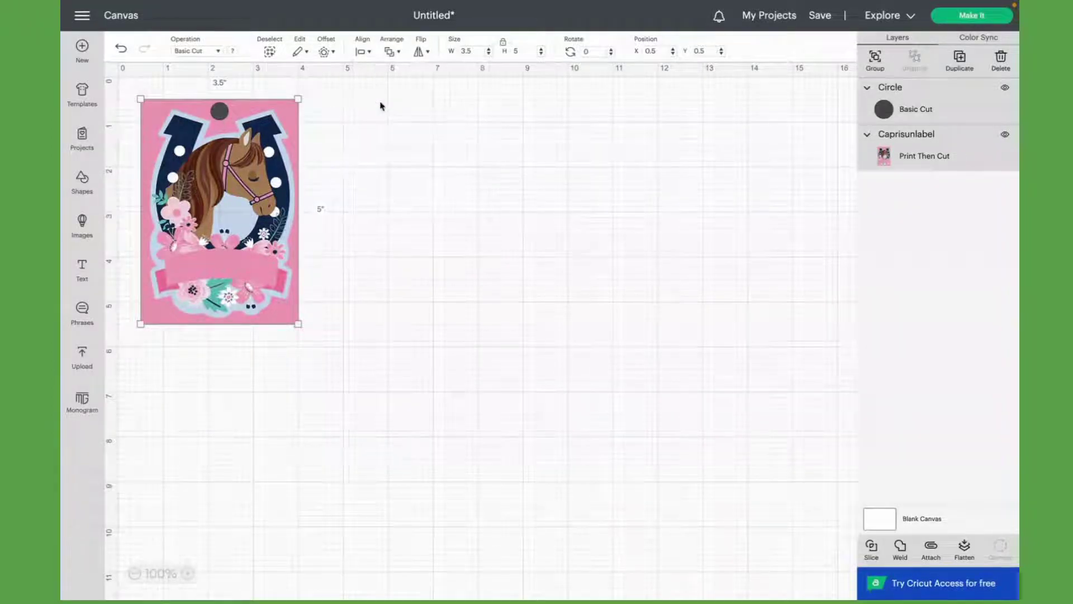
pyautogui.click(364, 134)
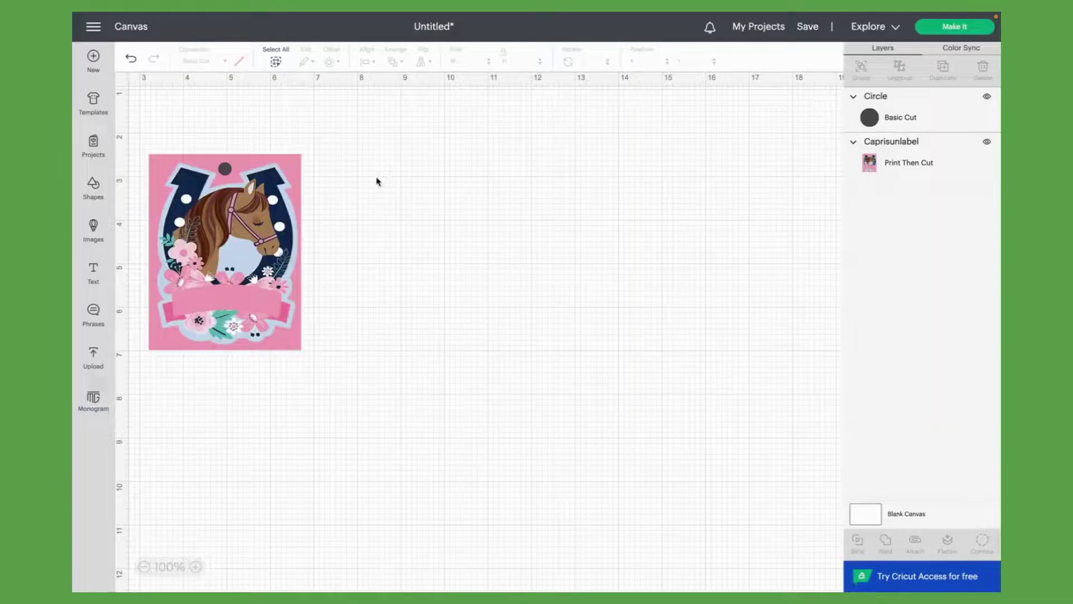
# Step: Slice the circle out of the label and move the label away from the cut-out pieces
pyautogui.moveTo(165, 120); pyautogui.dragTo(330, 364)
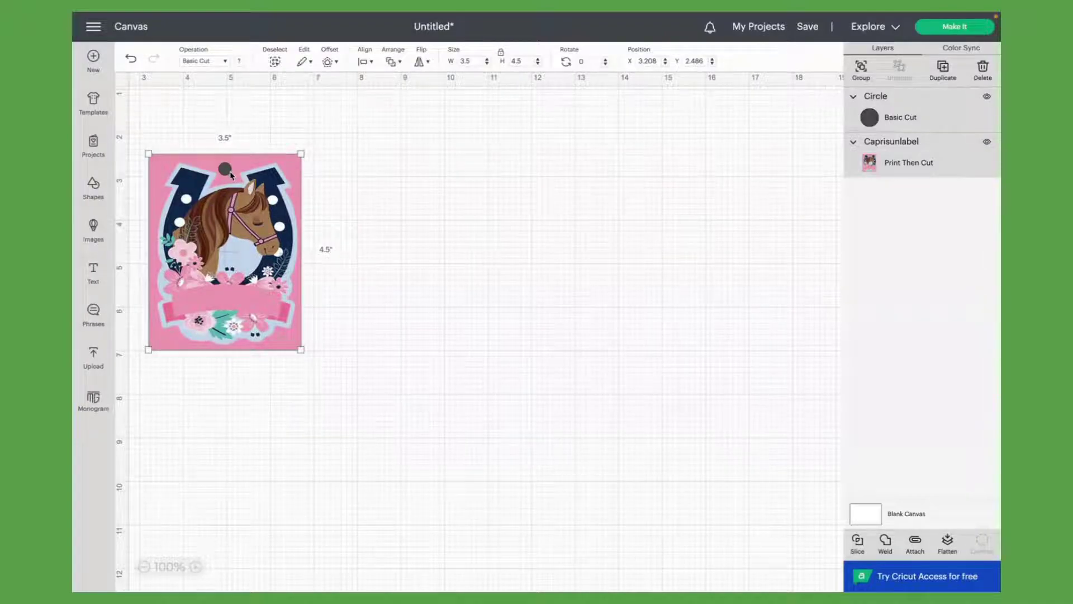
pyautogui.click(859, 543)
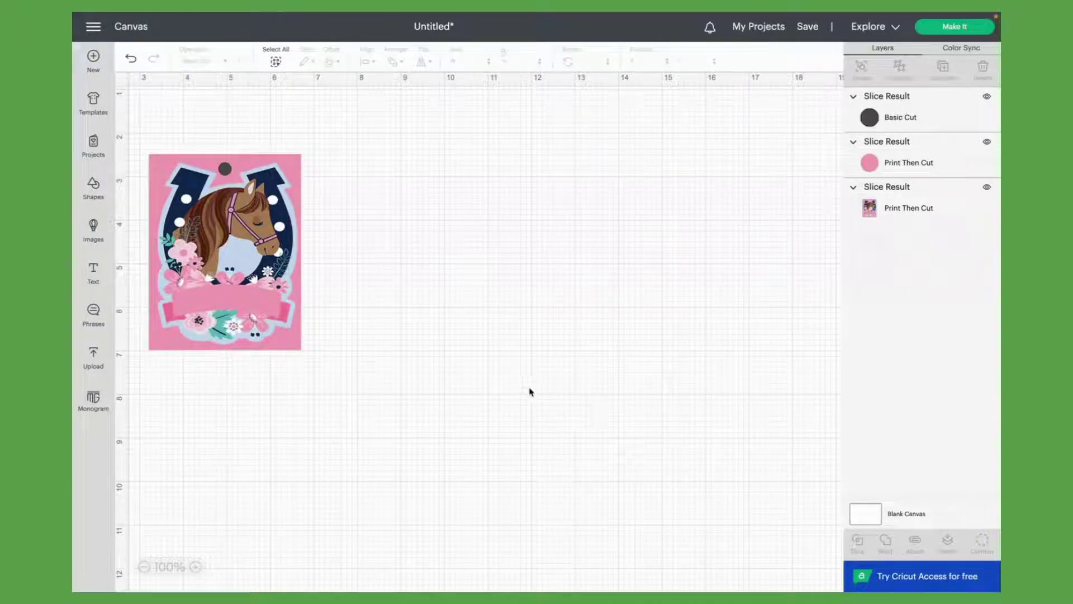
pyautogui.moveTo(231, 273); pyautogui.dragTo(426, 283)
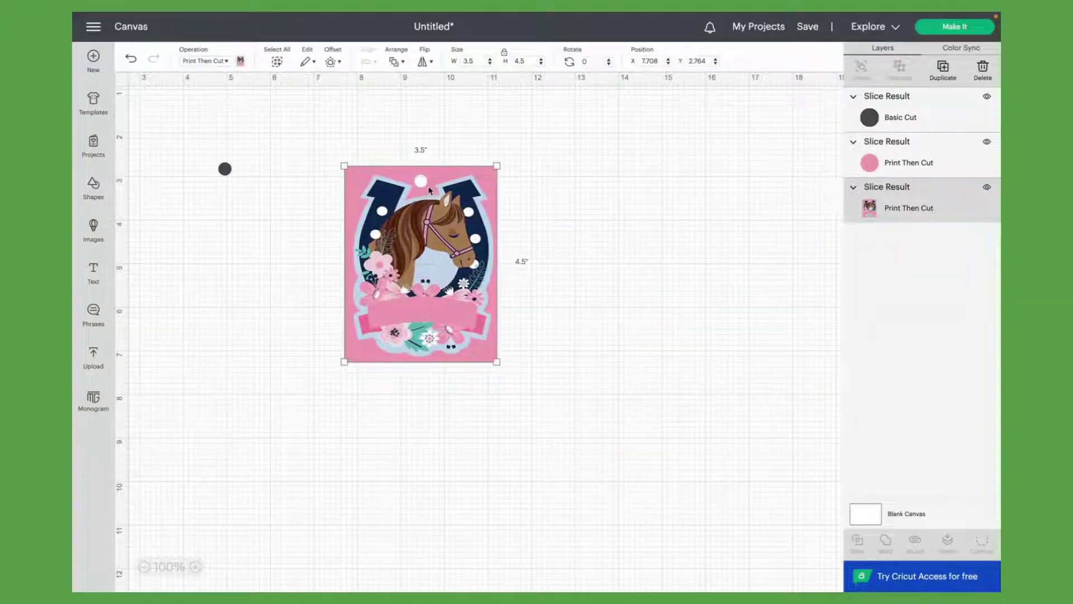
# Step: Delete the leftover black and pink circles and move the punched label slightly up and to the left
pyautogui.moveTo(224, 168); pyautogui.dragTo(225, 194)
pyautogui.press('Delete')
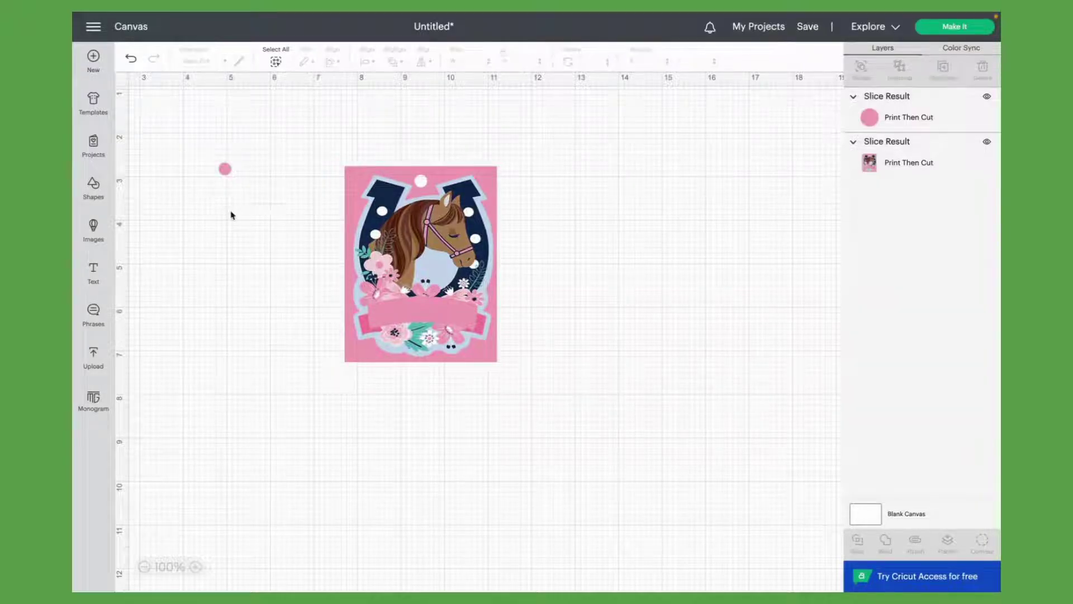
pyautogui.click(224, 169)
pyautogui.press('Delete')
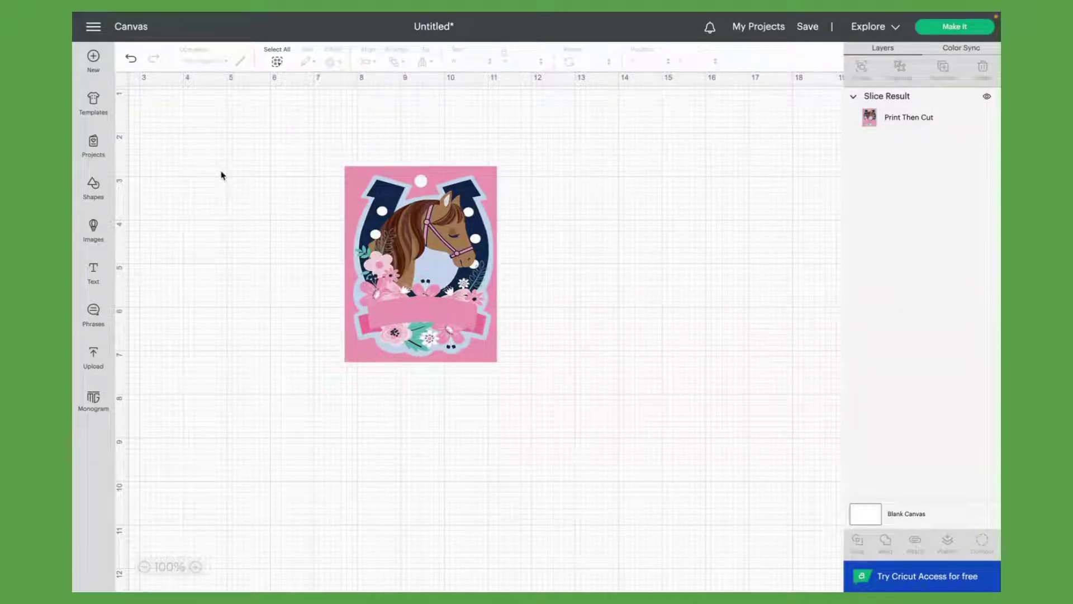
pyautogui.moveTo(440, 280); pyautogui.dragTo(373, 261)
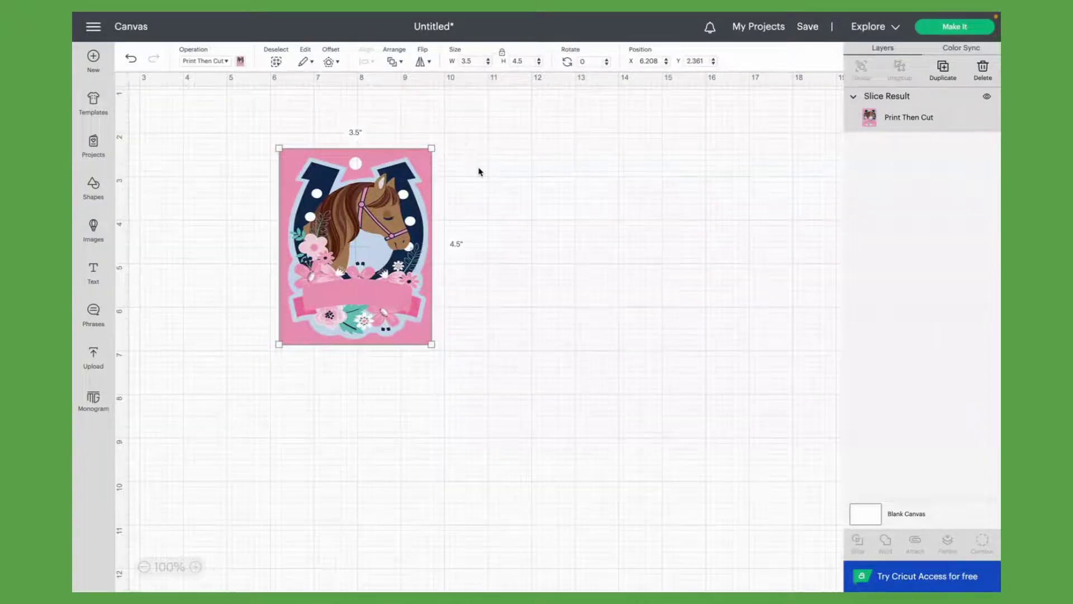
# Step: Copy the punched label and place the duplicate beside the original, level with it and leaving a small gap
pyautogui.rightClick(381, 205)
pyautogui.click(406, 271)
pyautogui.click(514, 241)
pyautogui.hotkey('ctrl', 'v')
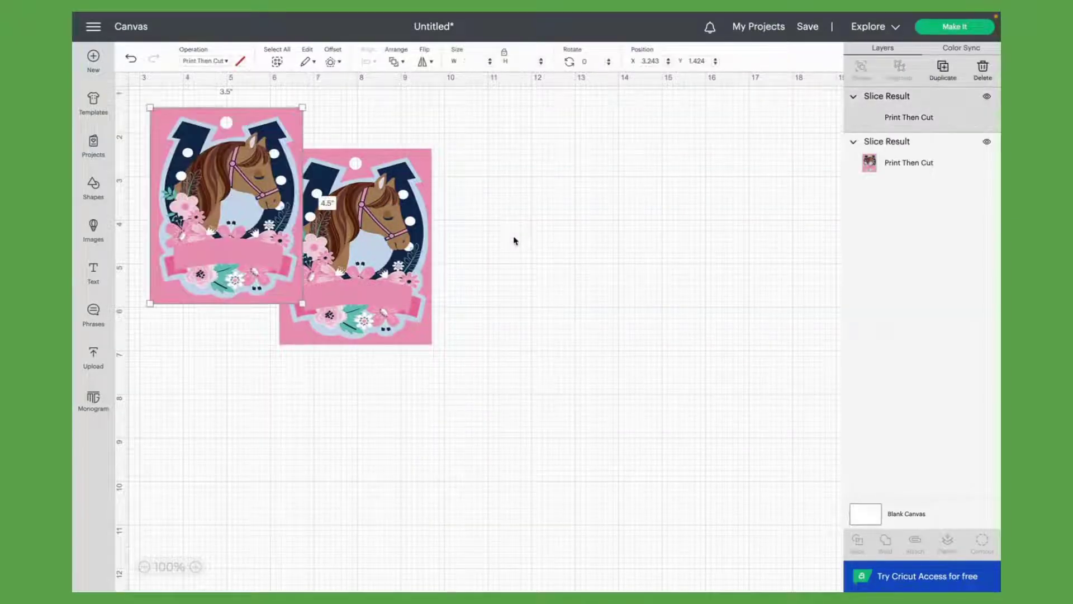
pyautogui.moveTo(223, 224); pyautogui.dragTo(547, 269)
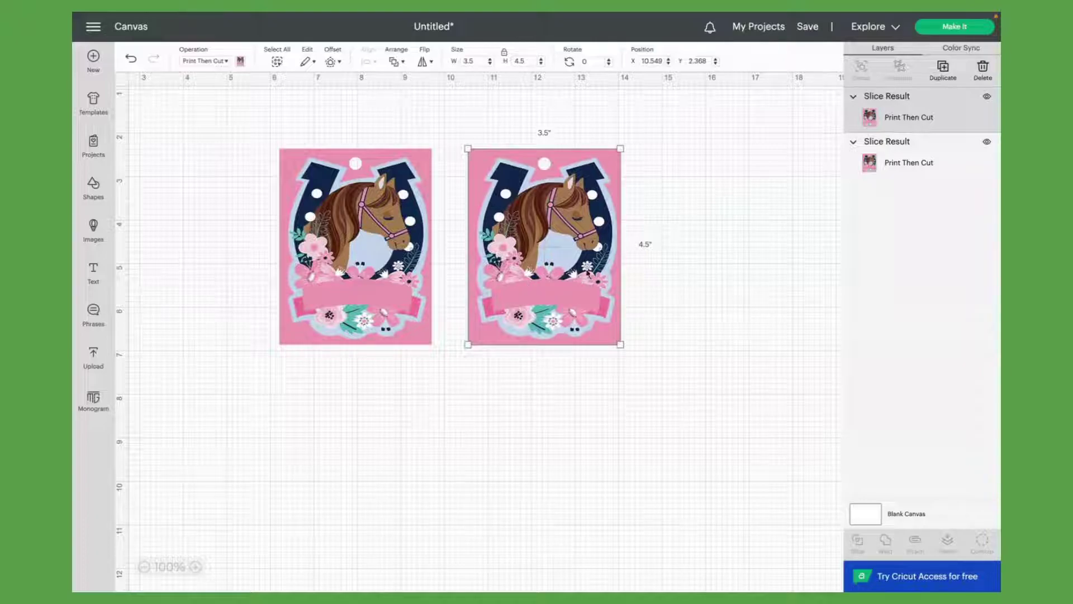
pyautogui.click(721, 232)
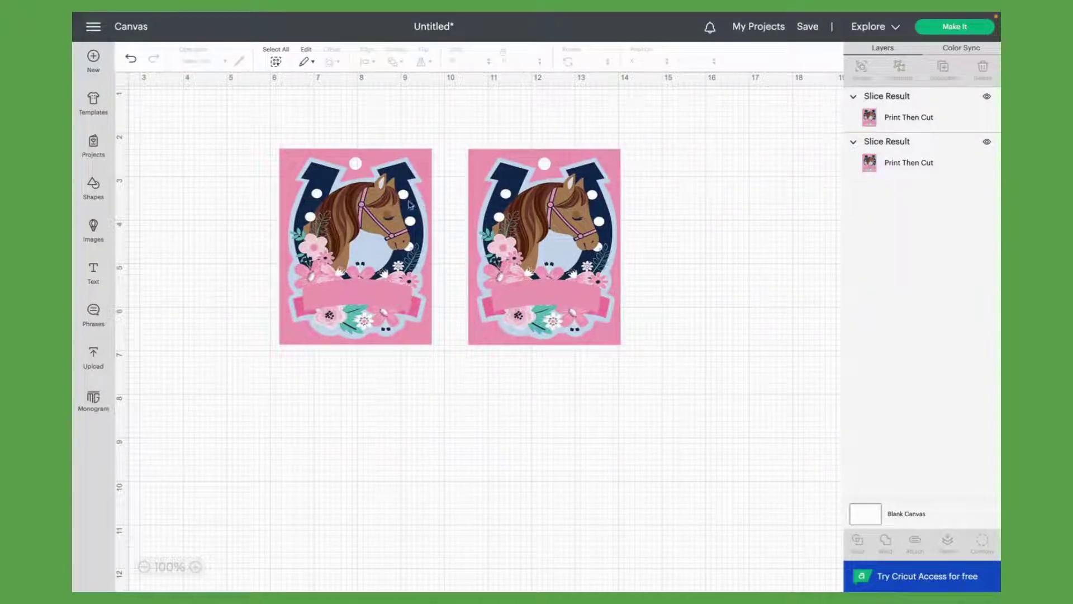
# Step: Duplicate the label again and place the third copy below the first label, slightly to its left
pyautogui.click(532, 224)
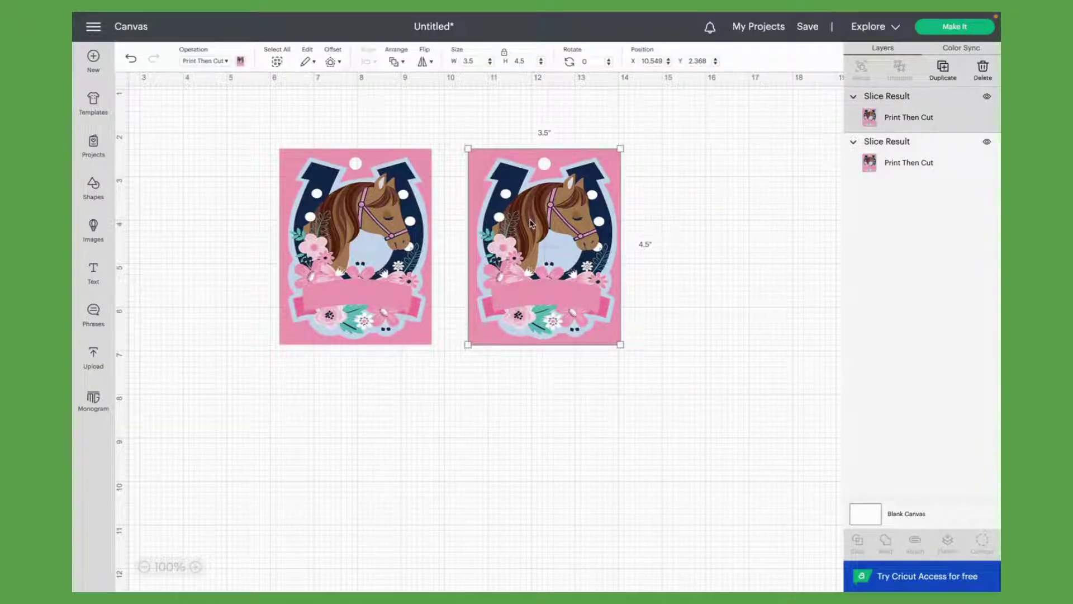
pyautogui.hotkey('ctrl', 'd')
pyautogui.moveTo(255, 291); pyautogui.dragTo(269, 531)
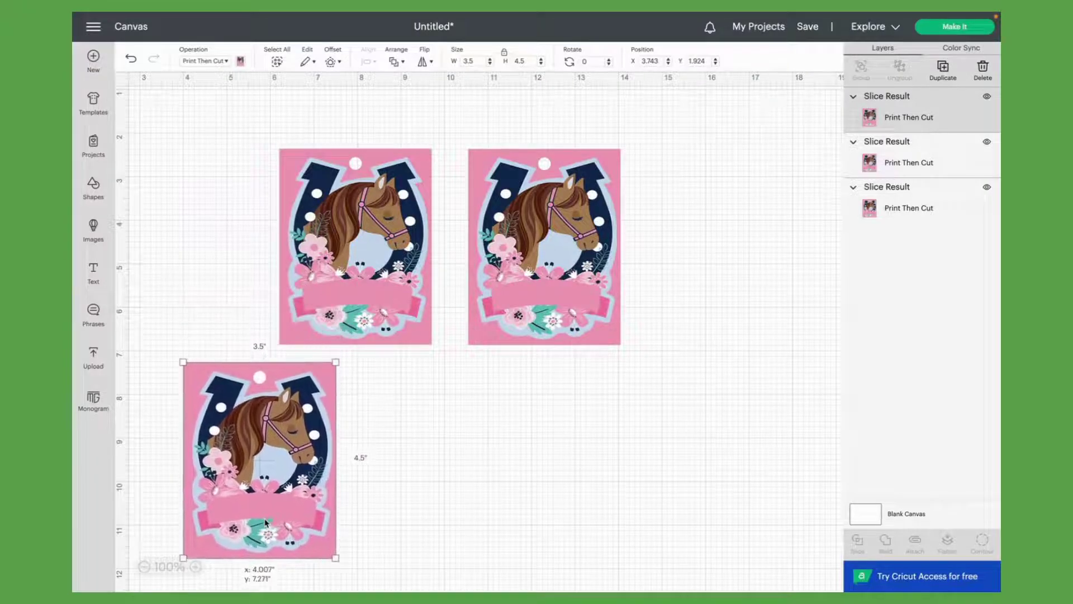
pyautogui.click(376, 475)
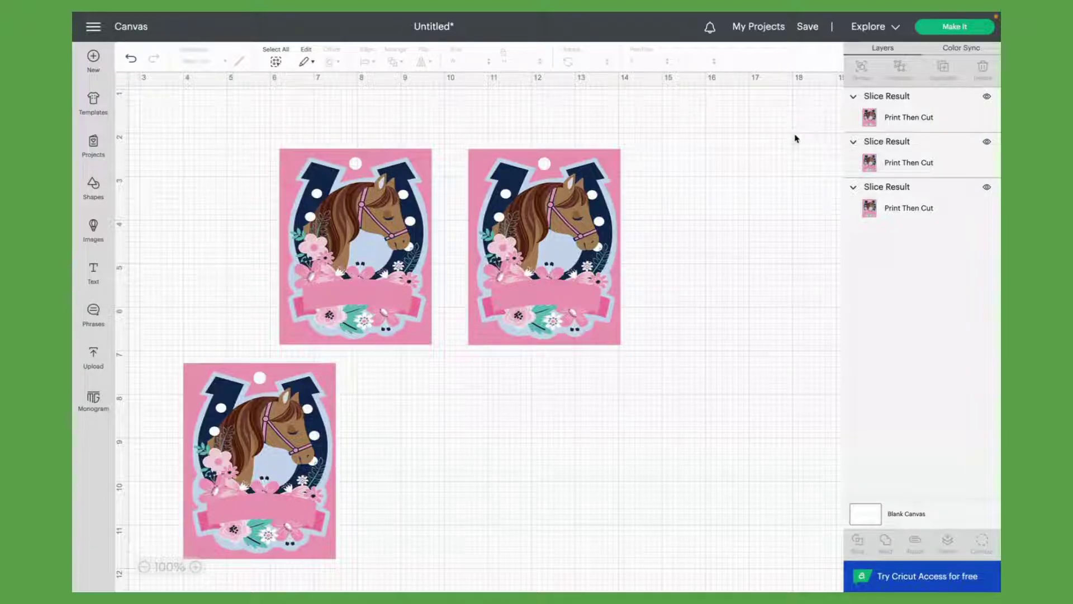
# Step: Preview the three labels on the cutting mats, return to the canvas and delete the third label
pyautogui.click(931, 32)
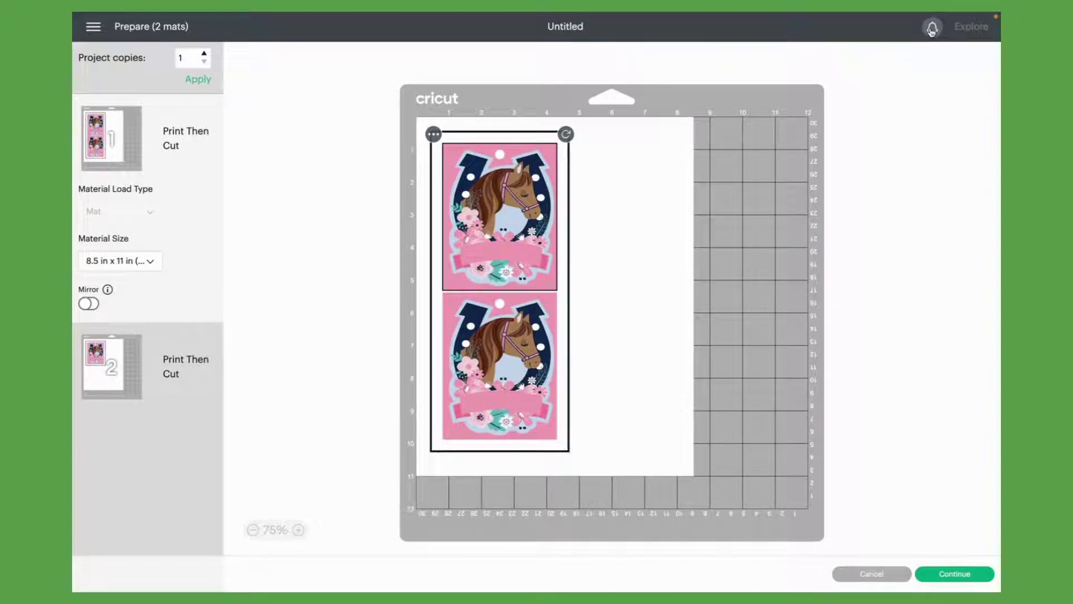
pyautogui.click(883, 575)
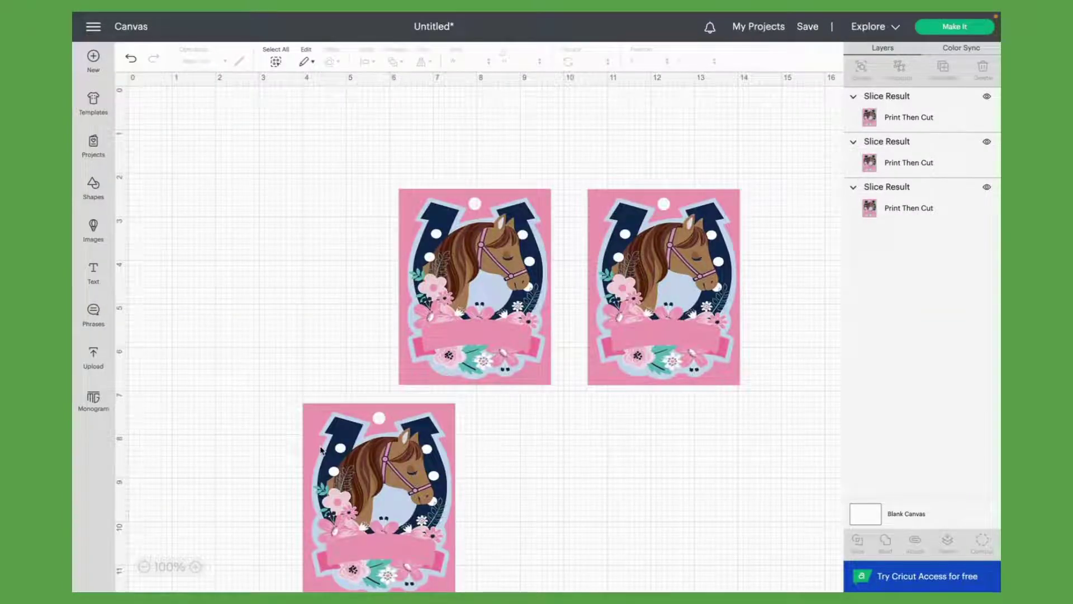
pyautogui.click(321, 450)
pyautogui.press('Delete')
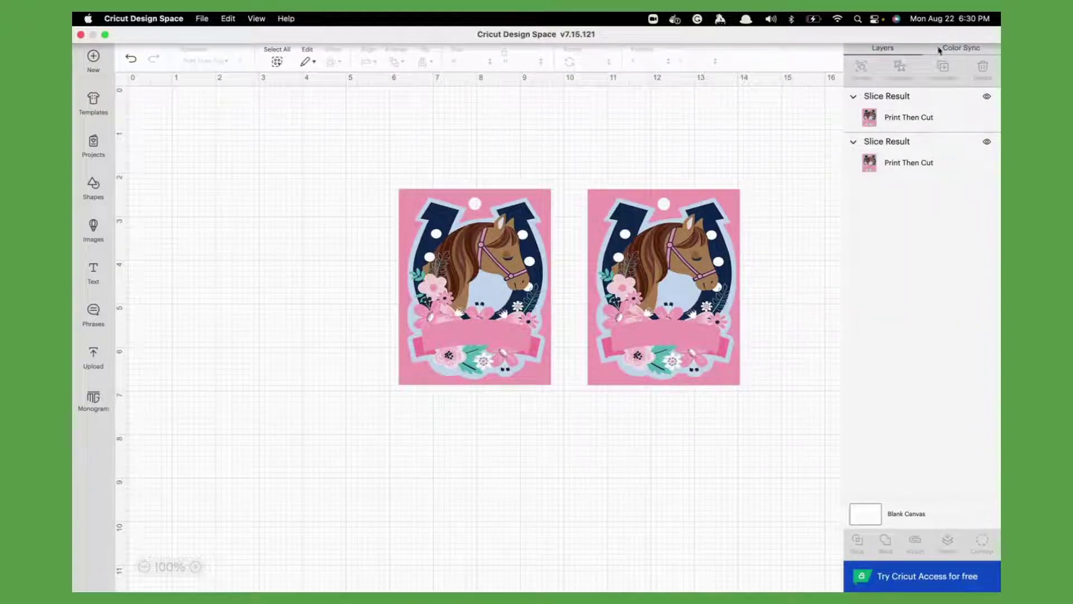
# Step: Proceed to making the two labels, mark them as already printed and set the base material to Printable Sticker Paper (Clear)
pyautogui.click(948, 30)
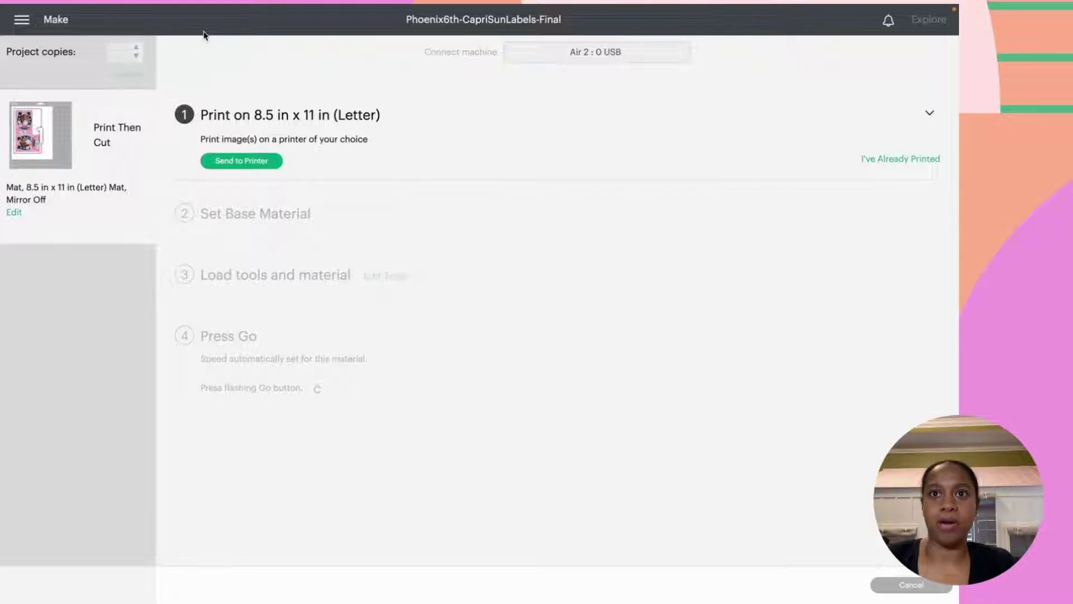
pyautogui.click(891, 161)
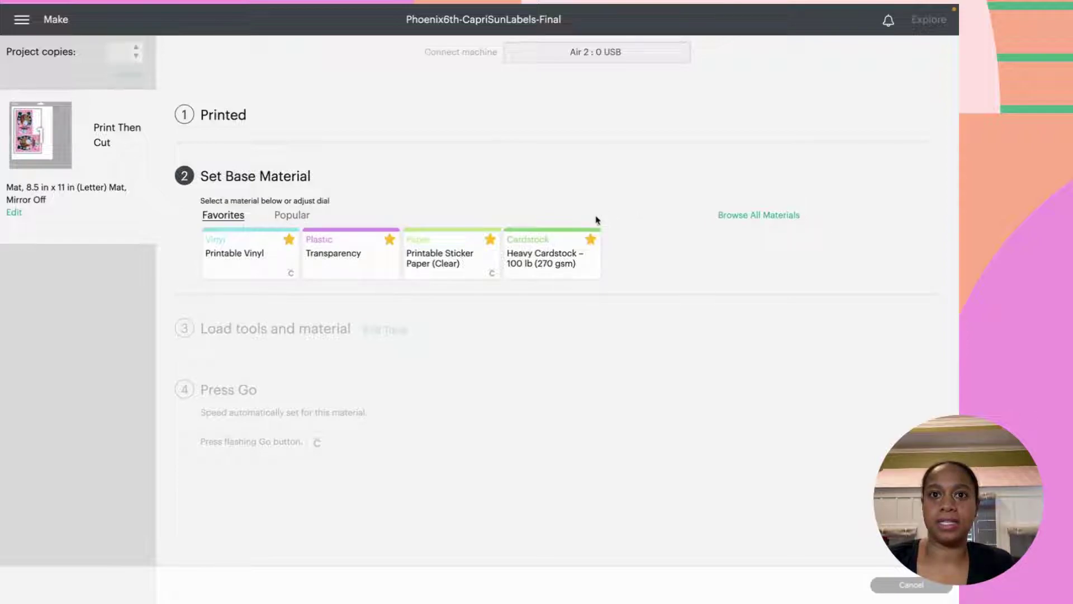
pyautogui.click(469, 257)
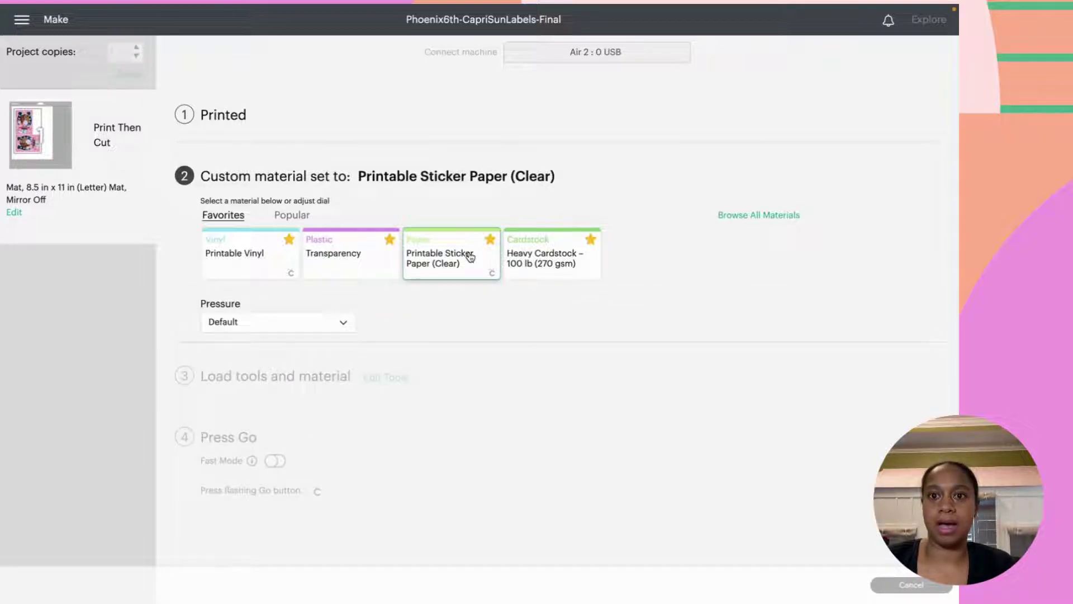